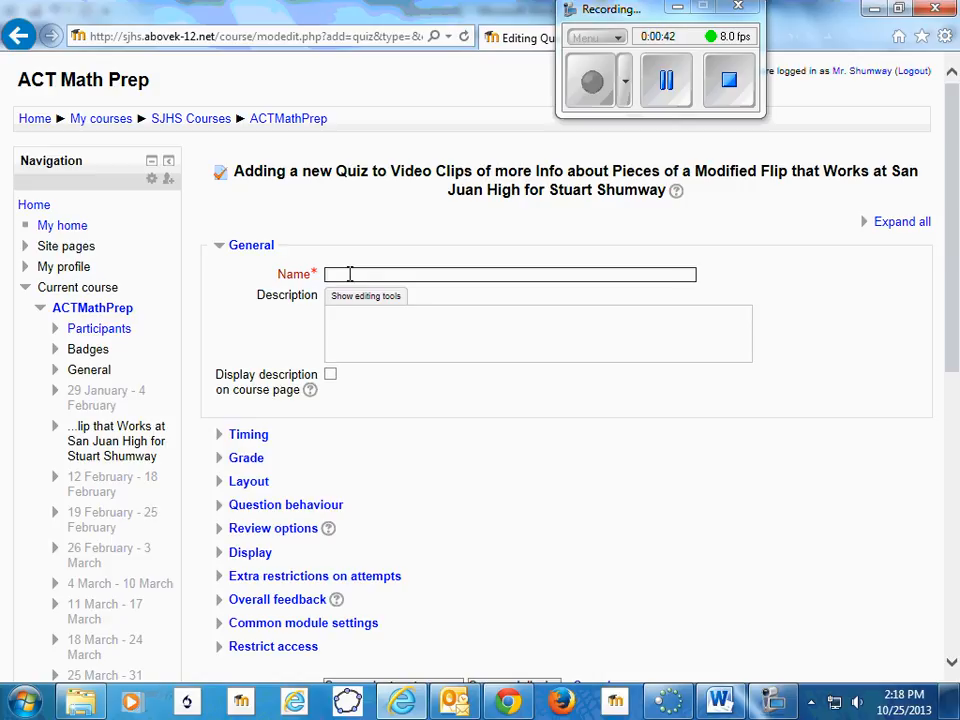
Name the new quiz "basics" and enter "basics" as its description
text(basics)
click(354, 326)
text(basics)
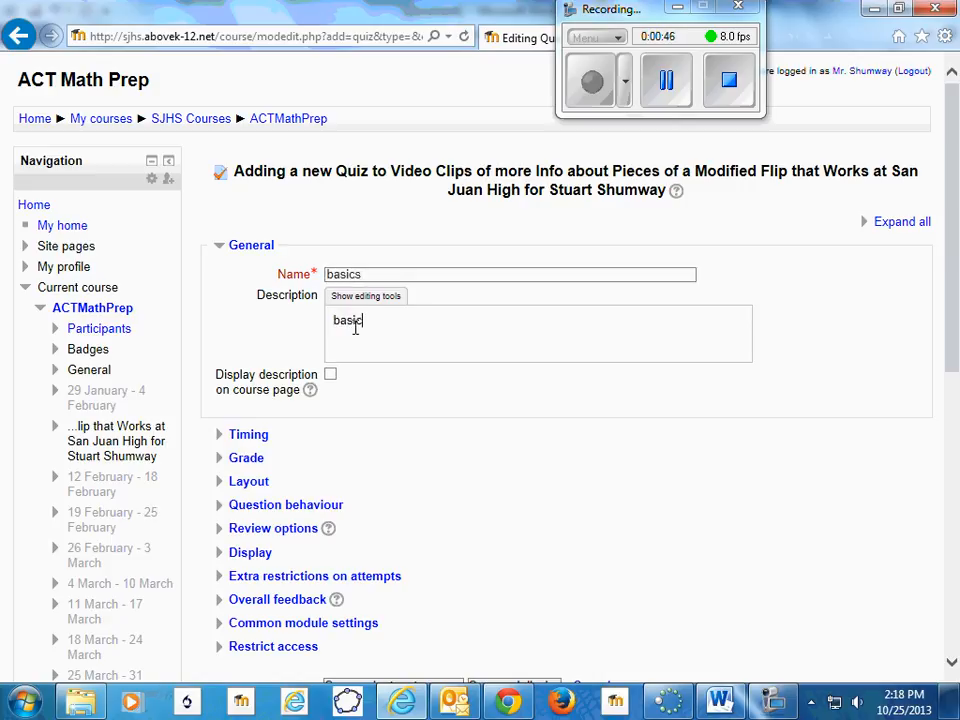
Examine the new quiz's timing options and its grade settings, including attempts allowed and grading method
click(249, 436)
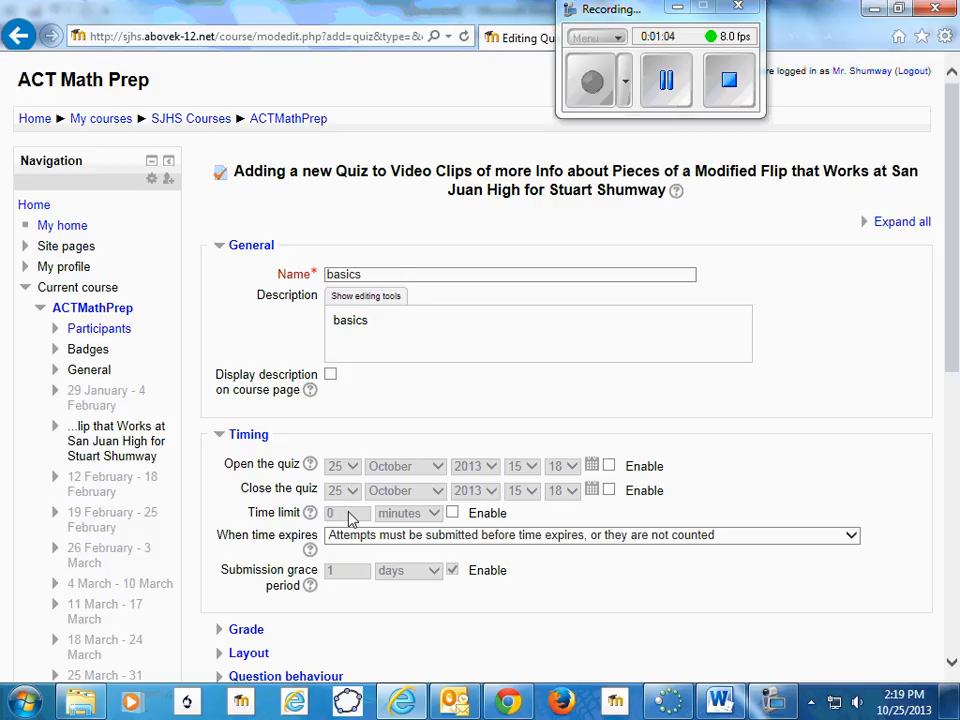
scroll(390, 548, down, 3)
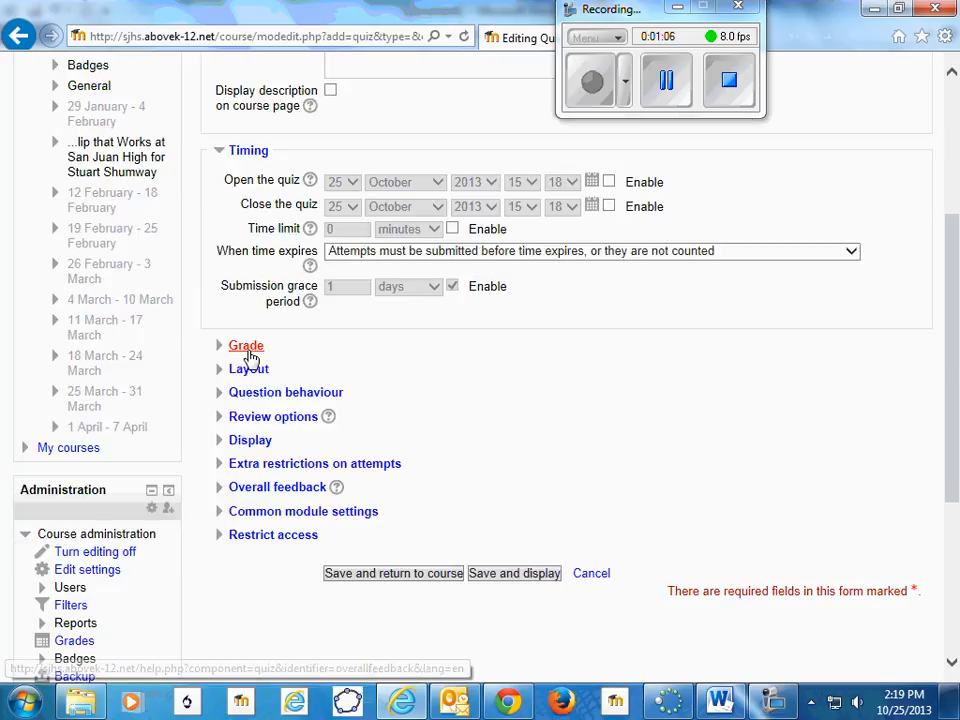
click(248, 348)
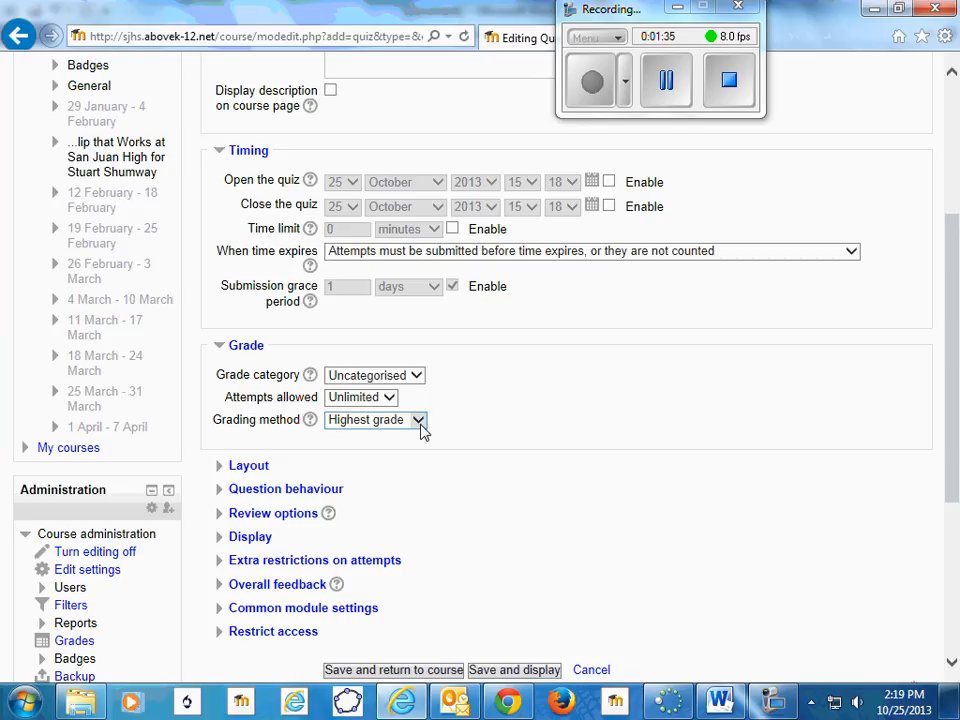
Set how questions behave to Adaptive mode in the quiz's question behaviour settings
click(267, 489)
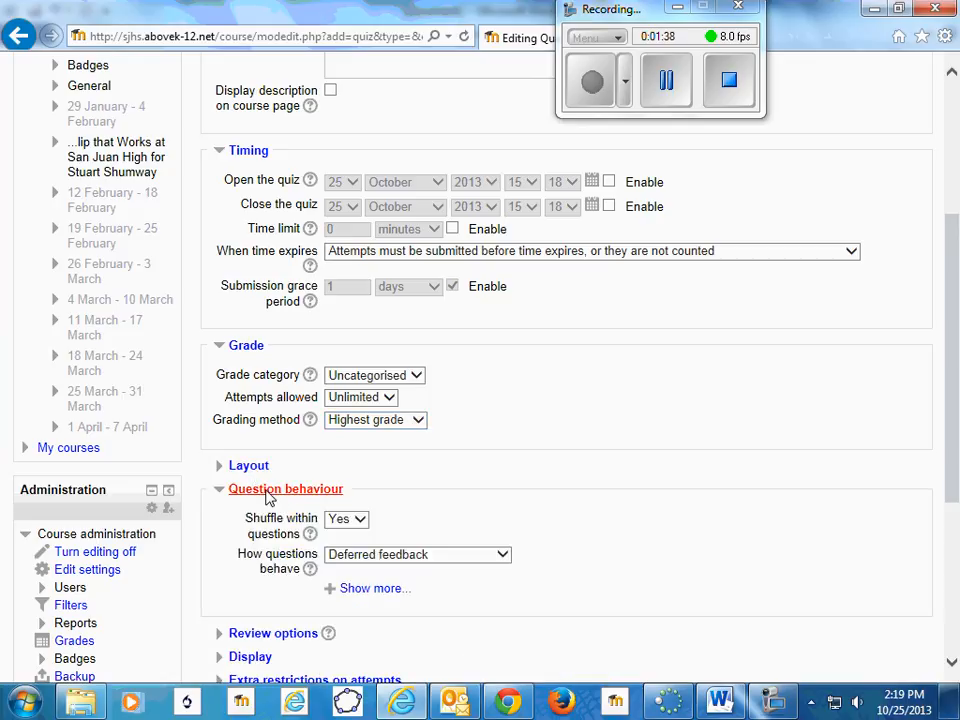
click(507, 563)
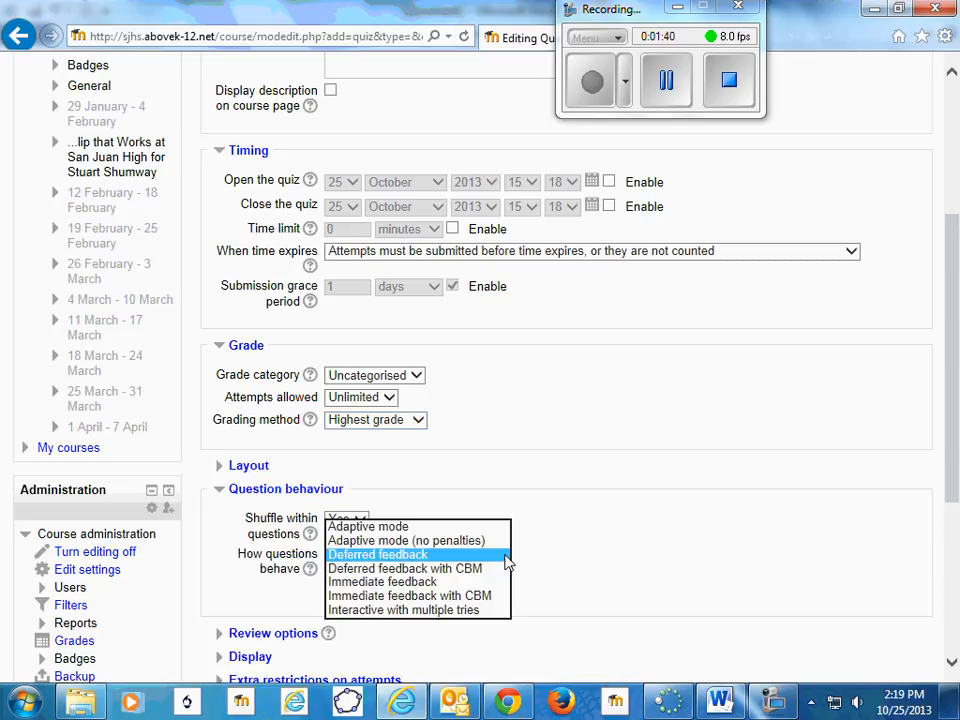
click(380, 582)
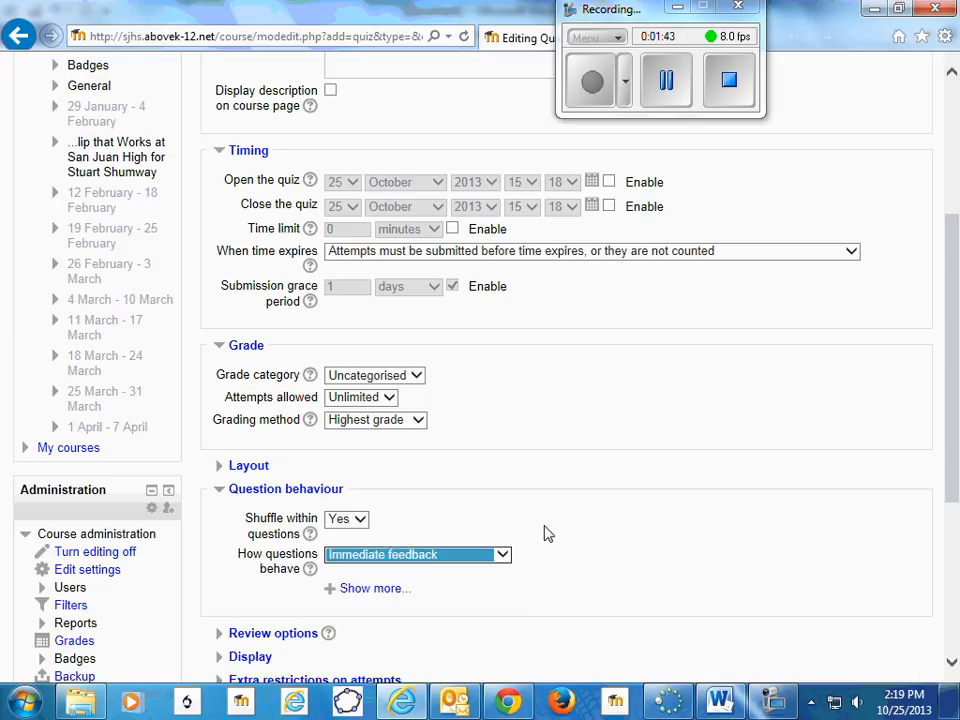
click(502, 554)
click(392, 502)
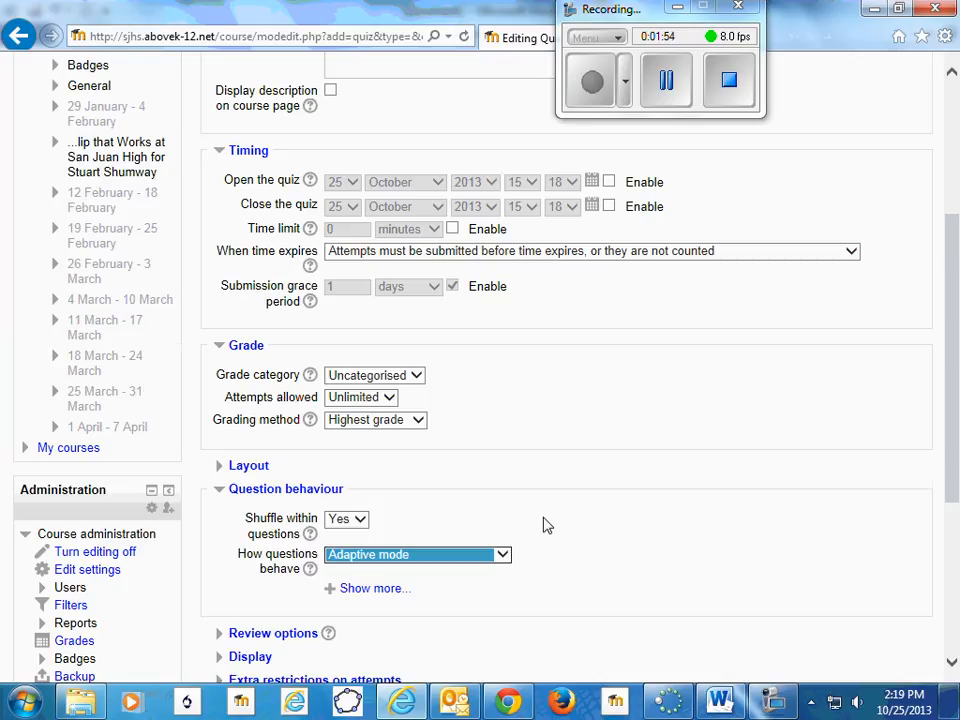
Try ACT Practice group 1 (quiz) as the grade condition for restricting access, and reset the condition to (none)
scroll(544, 525, down, 5)
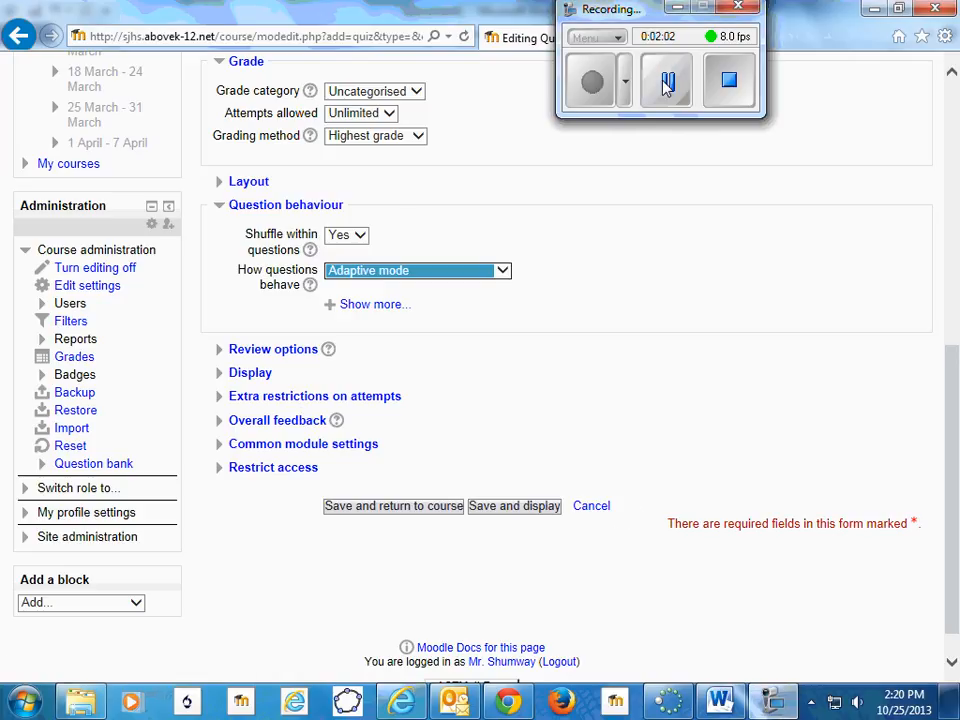
click(265, 470)
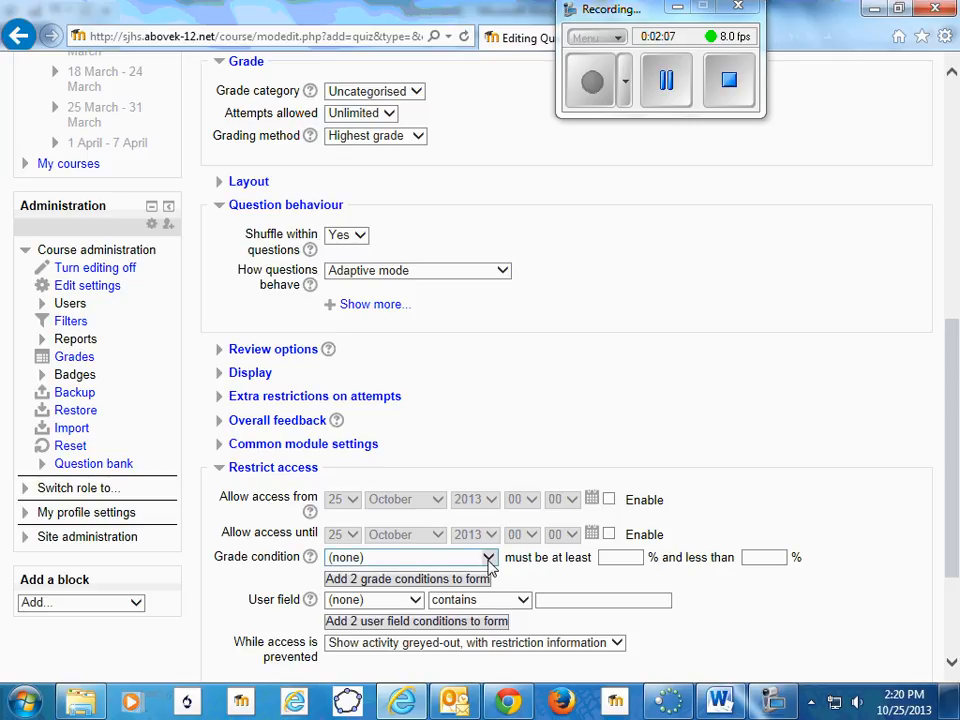
click(489, 559)
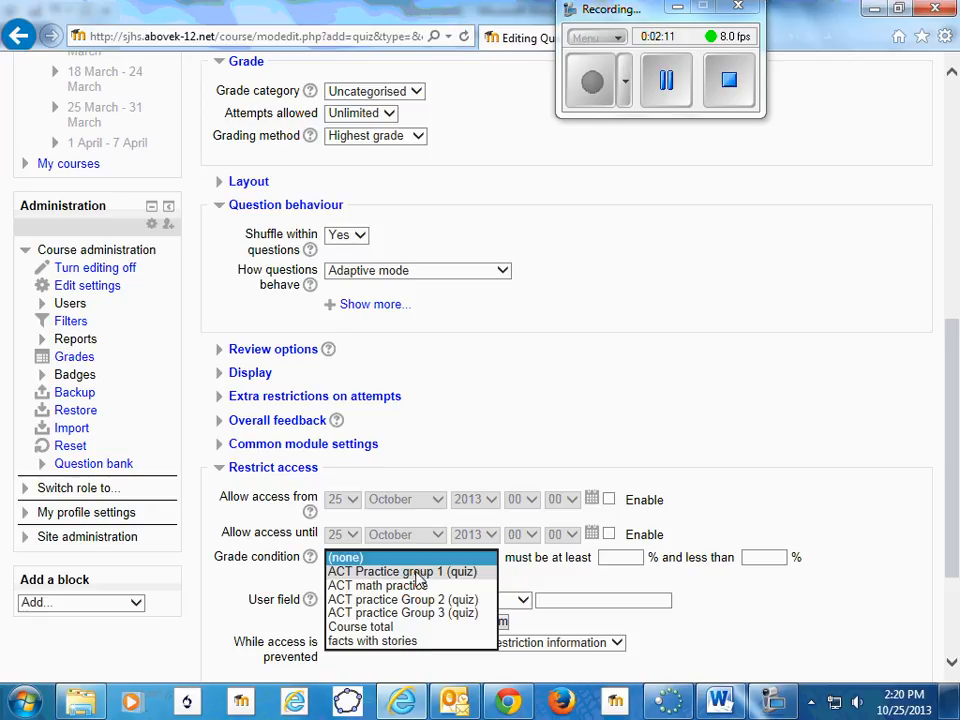
click(417, 574)
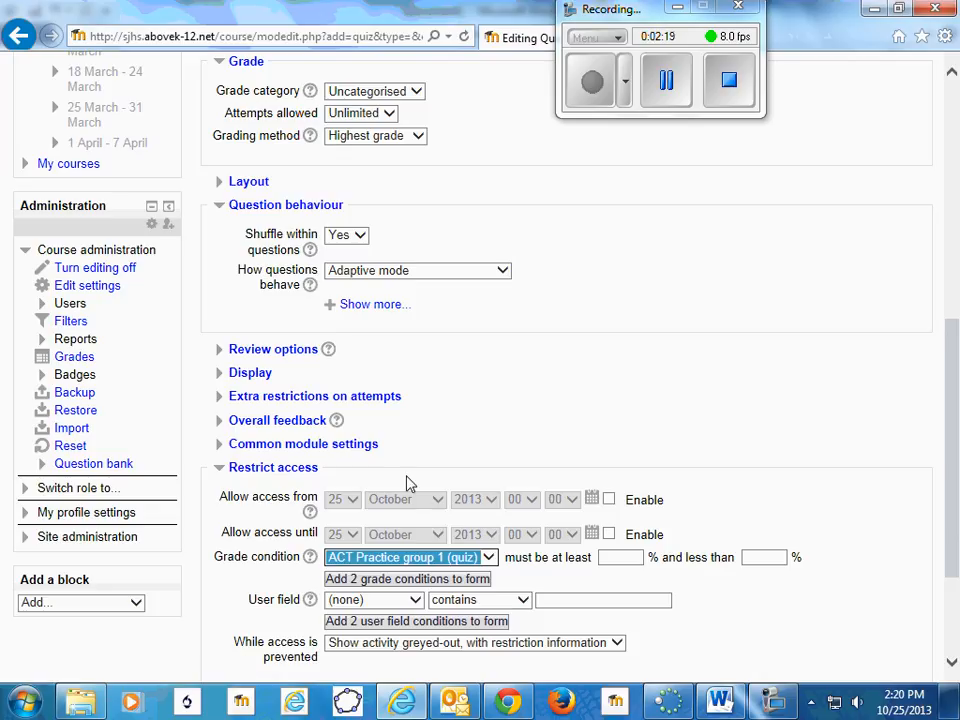
click(488, 557)
click(393, 543)
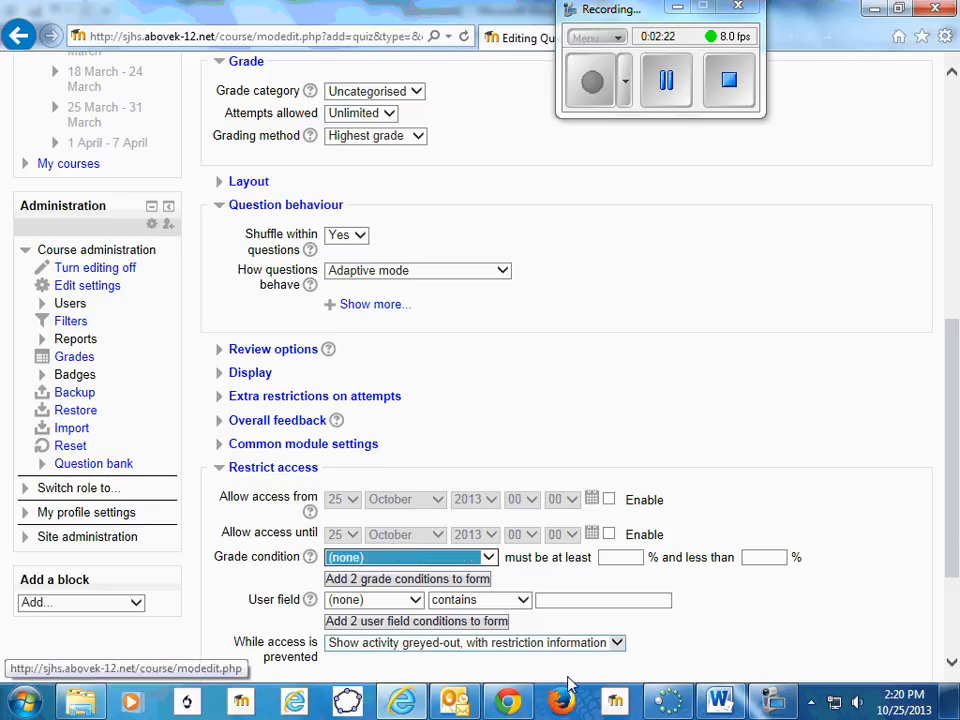
Save the new quiz and return to the course page
scroll(677, 647, down, 3)
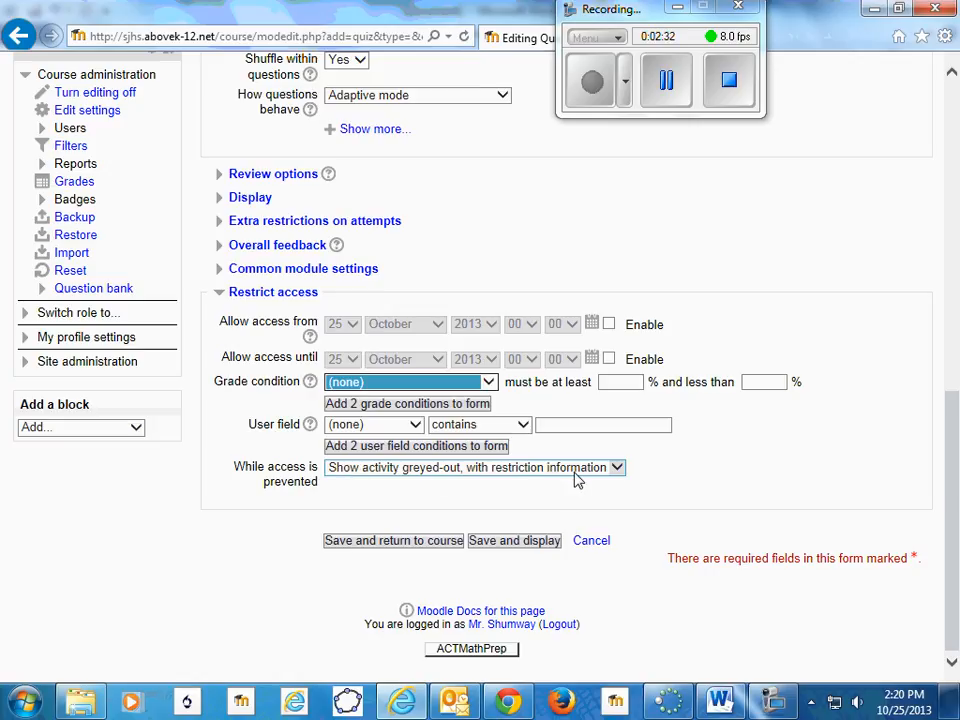
click(418, 541)
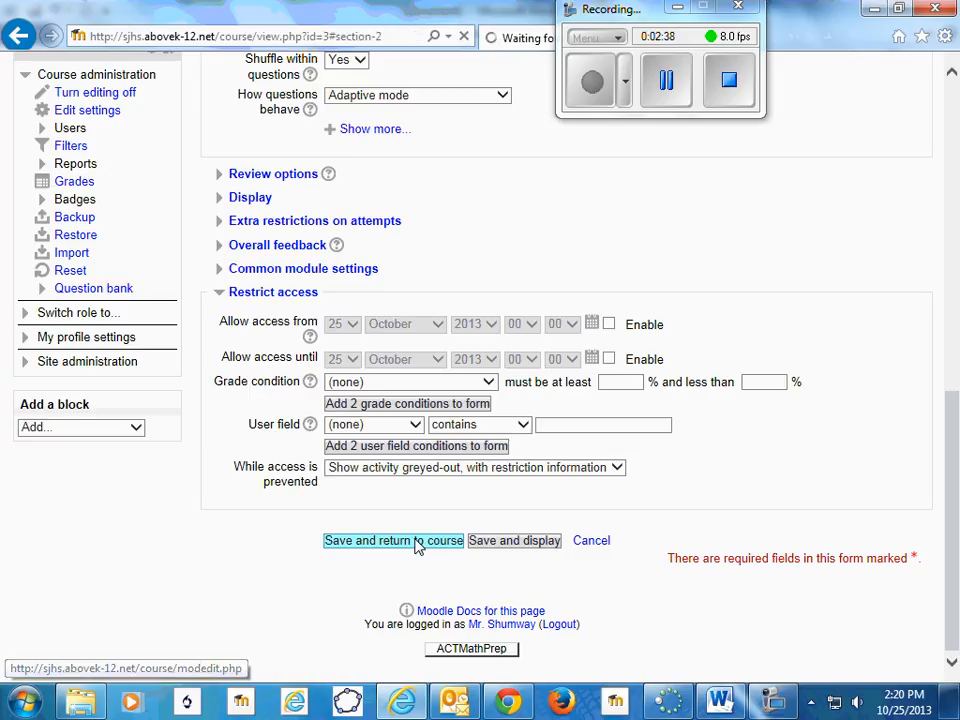
Open the basics quiz for editing and add the Cost of Carpet question from the question bank
scroll(322, 540, down, 2)
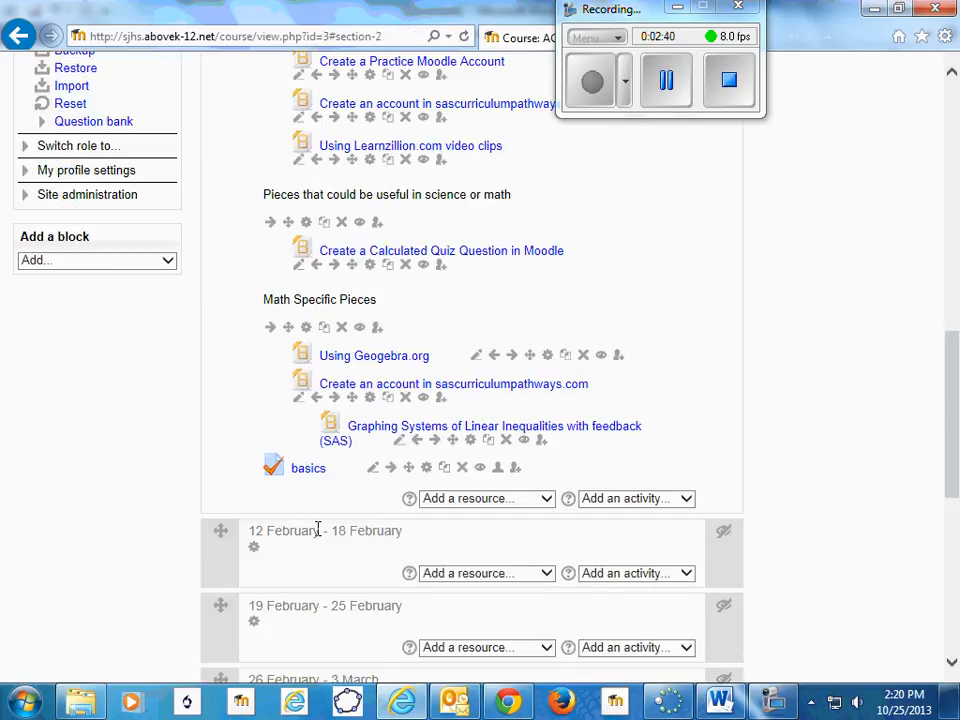
click(305, 470)
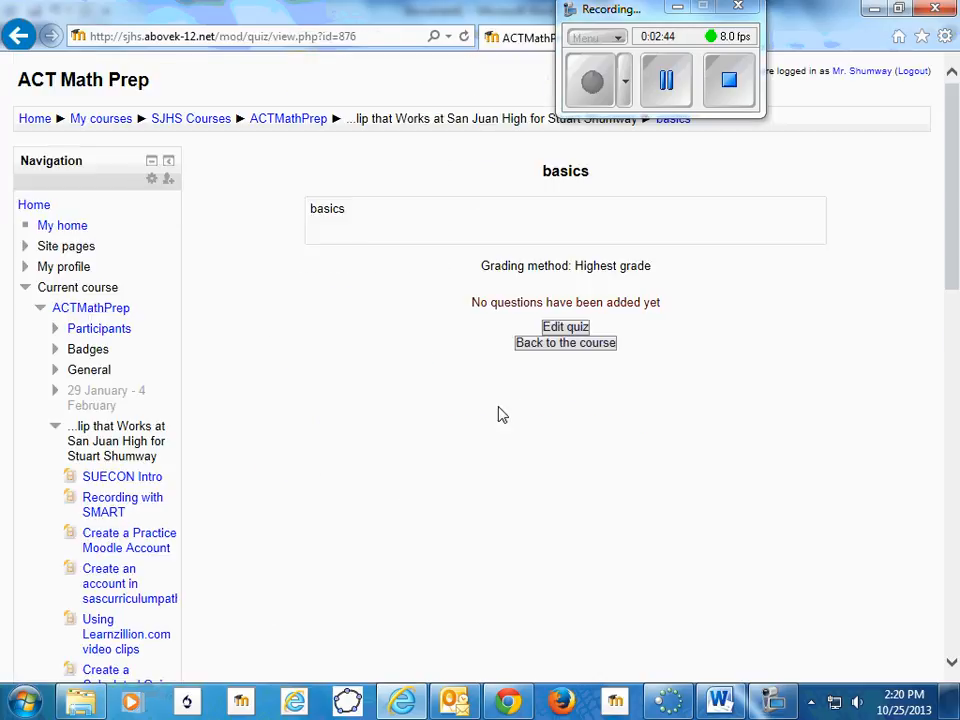
click(560, 330)
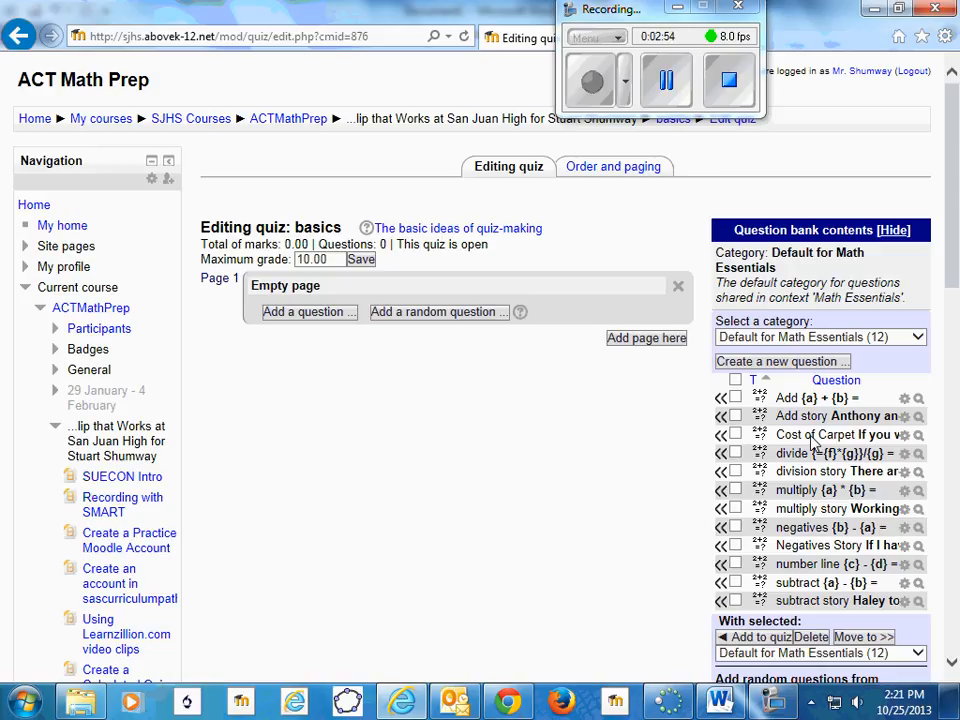
click(735, 434)
click(755, 638)
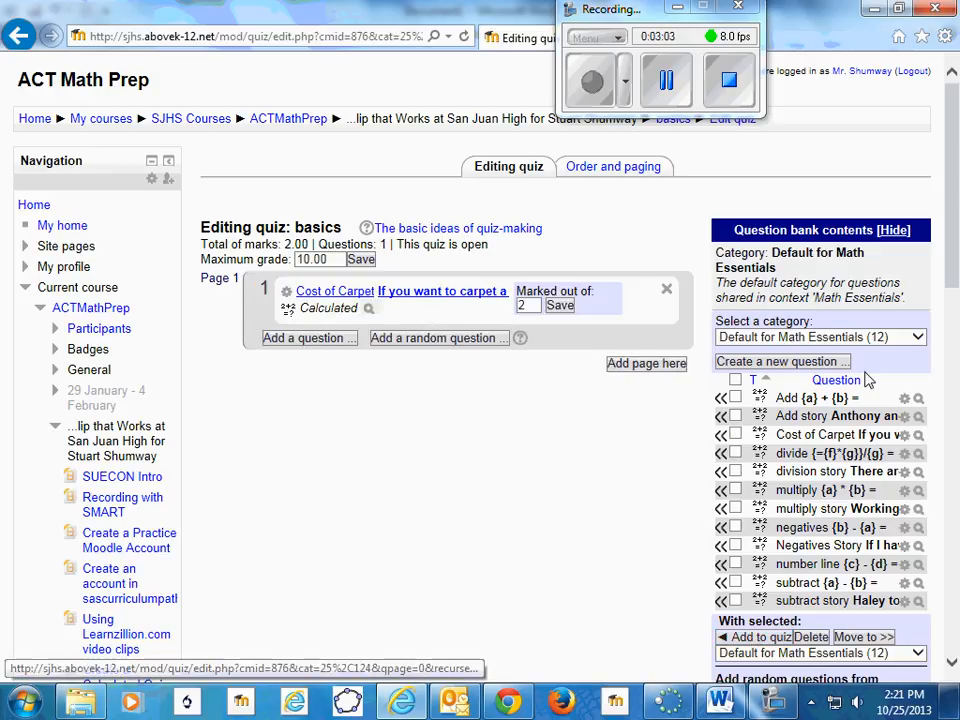
Switch the question bank to the Extra category and add 1 random question from it to the quiz
click(917, 338)
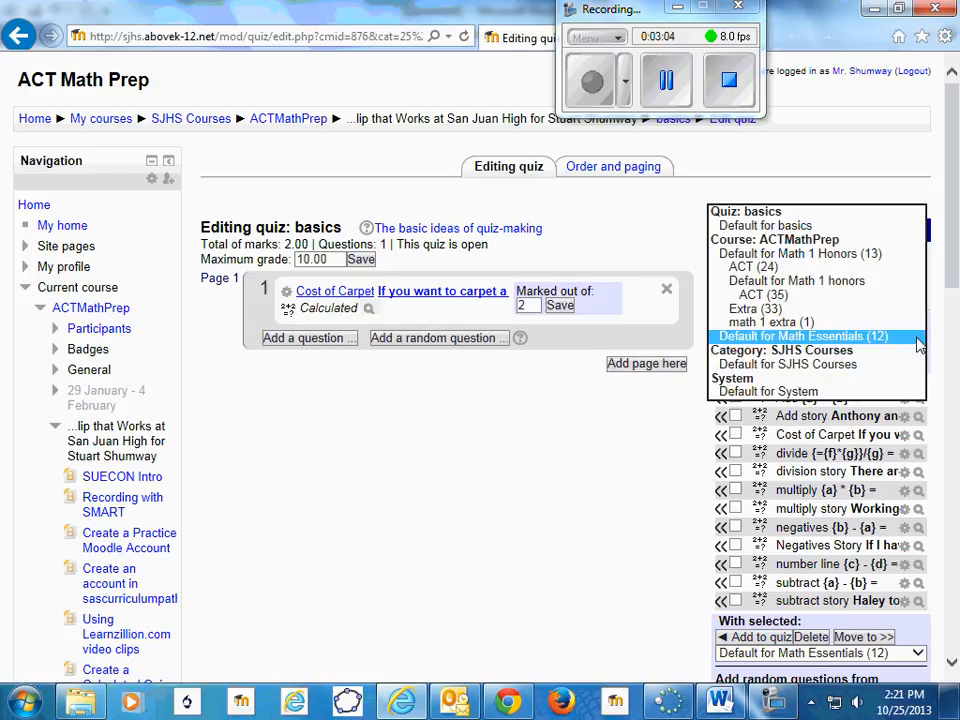
click(770, 312)
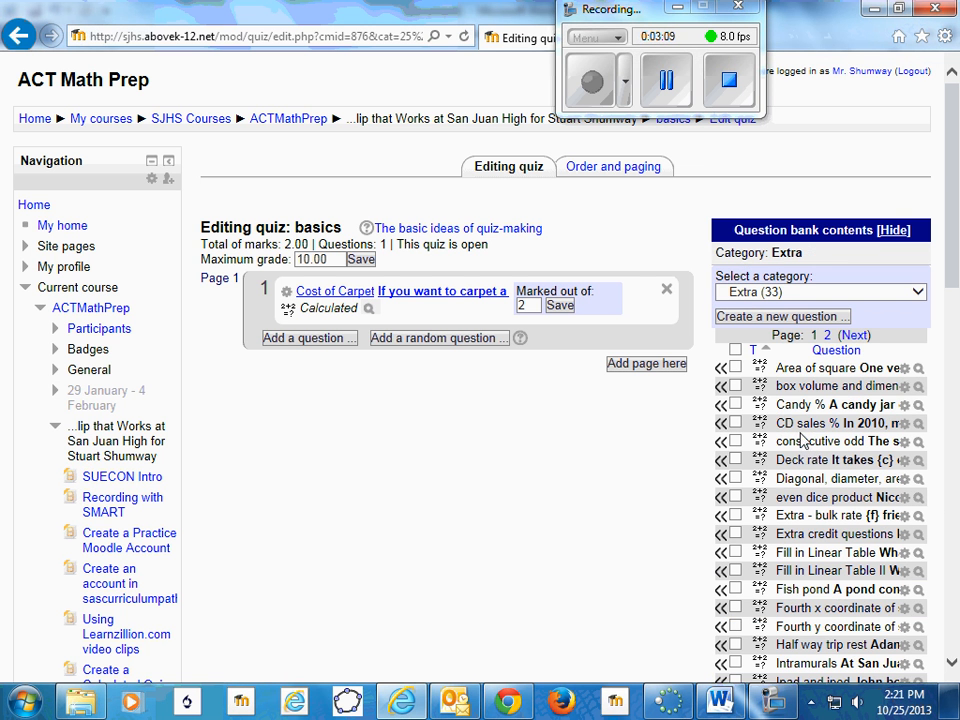
scroll(826, 498, down, 3)
scroll(826, 498, down, 1)
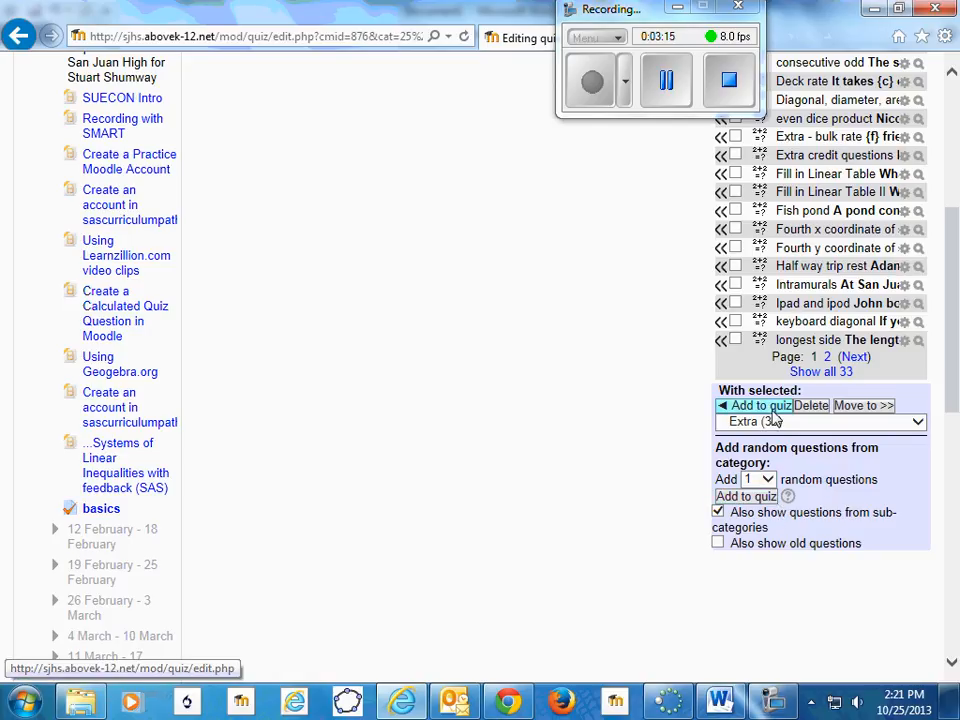
click(745, 497)
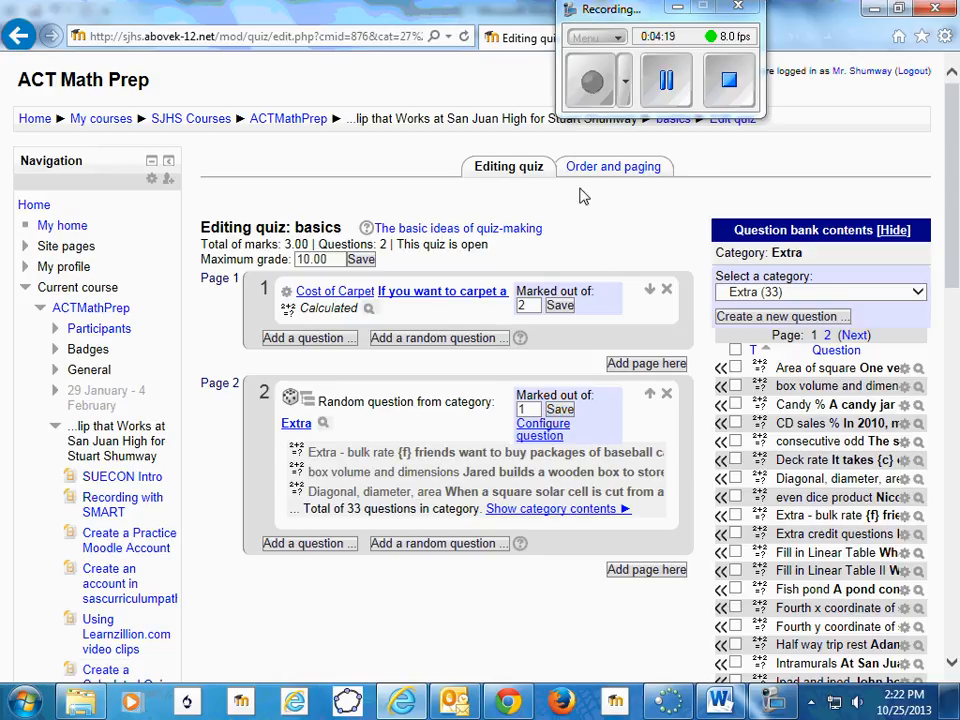
click(666, 80)
click(590, 87)
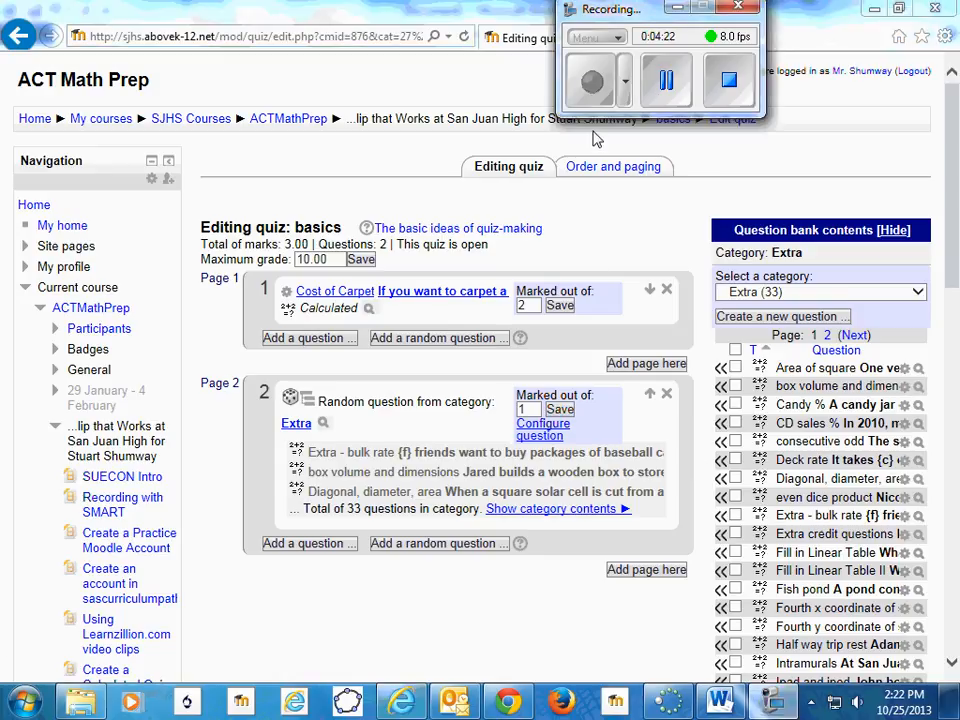
Return to the ACTMathPrep course, start a preview of the basics quiz and go to its second question
click(282, 128)
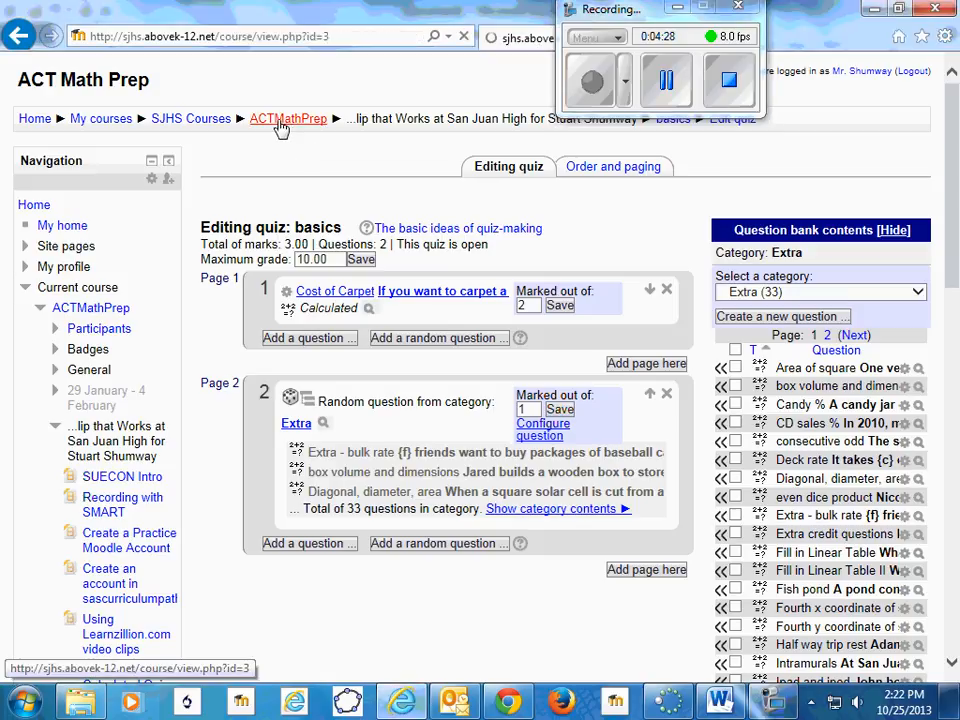
scroll(311, 118, down, 8)
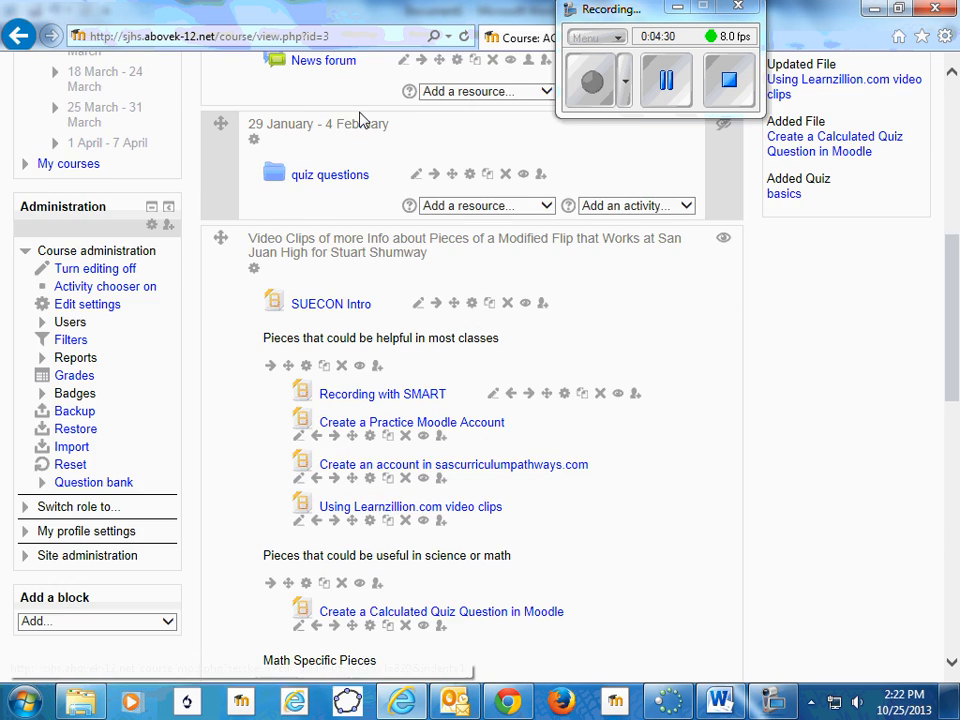
scroll(366, 265, down, 3)
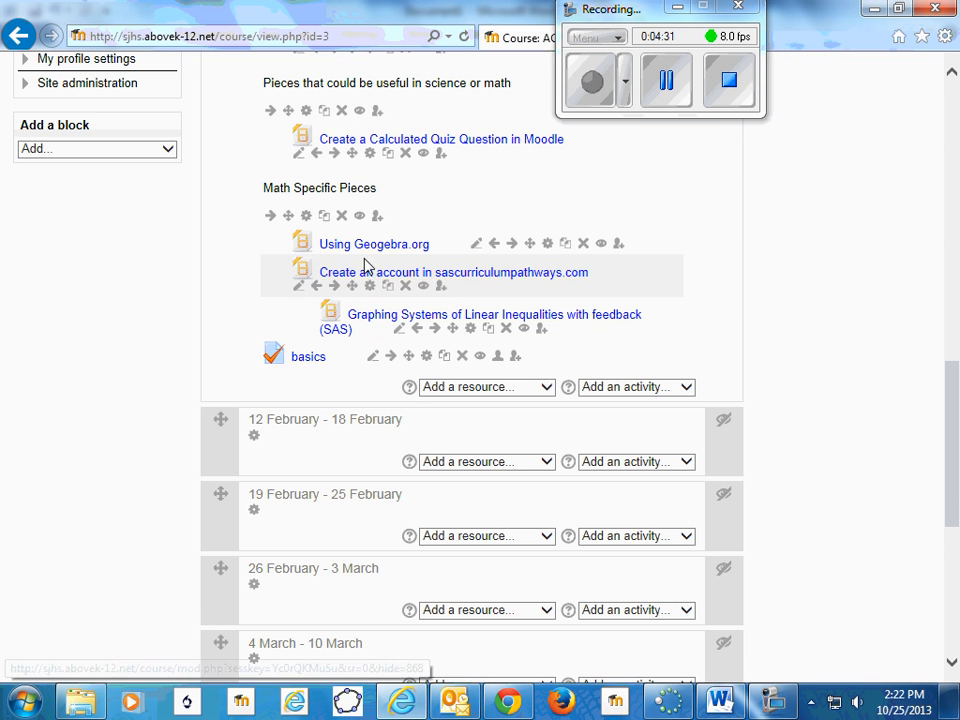
click(300, 360)
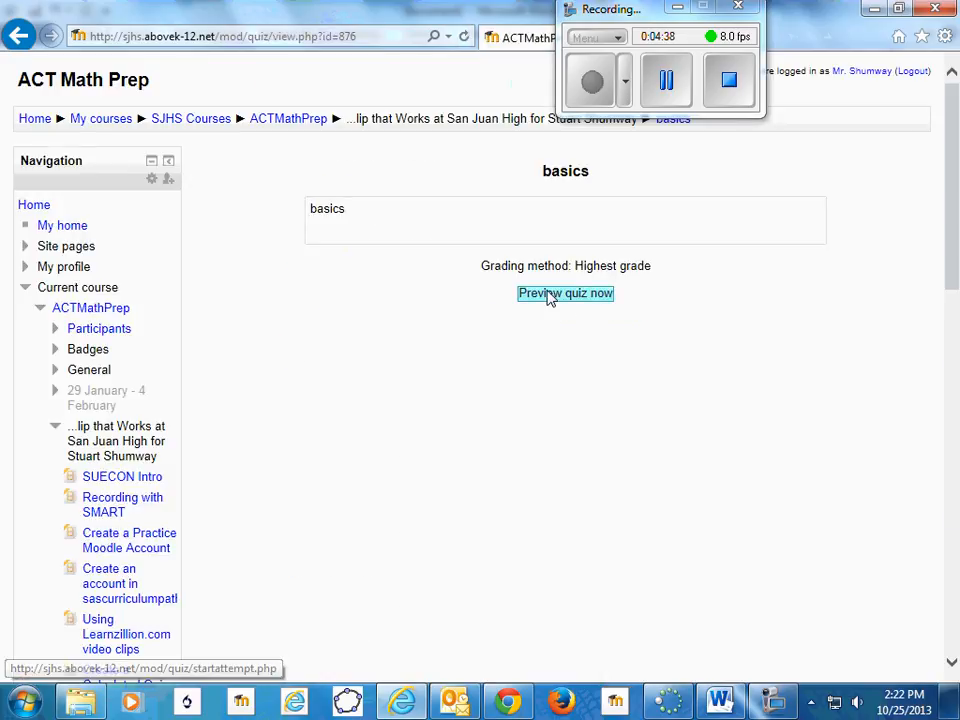
click(548, 296)
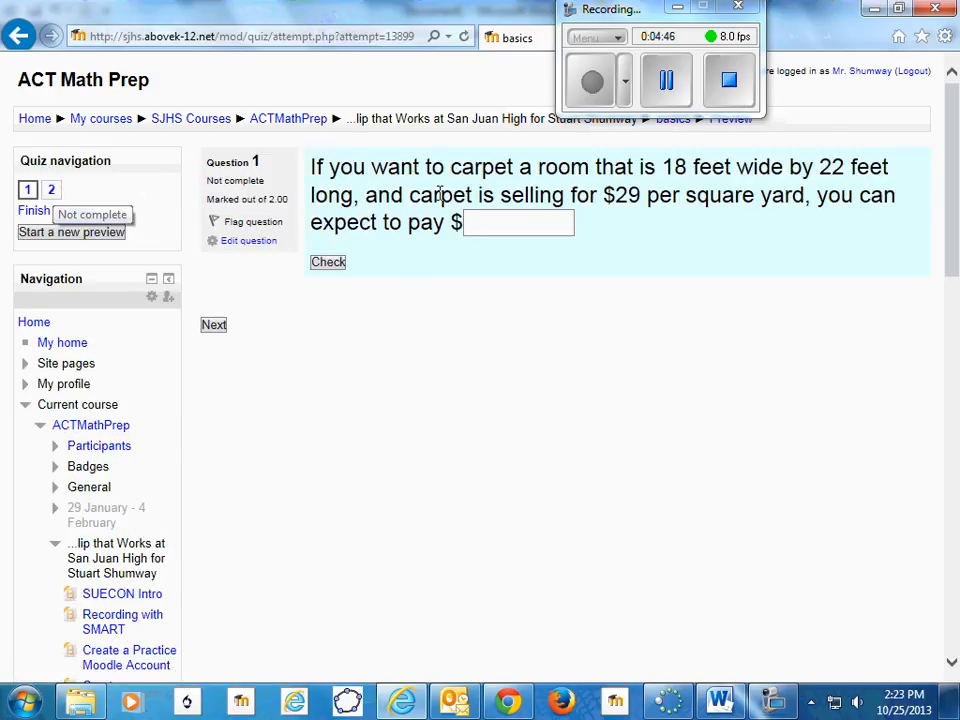
click(52, 190)
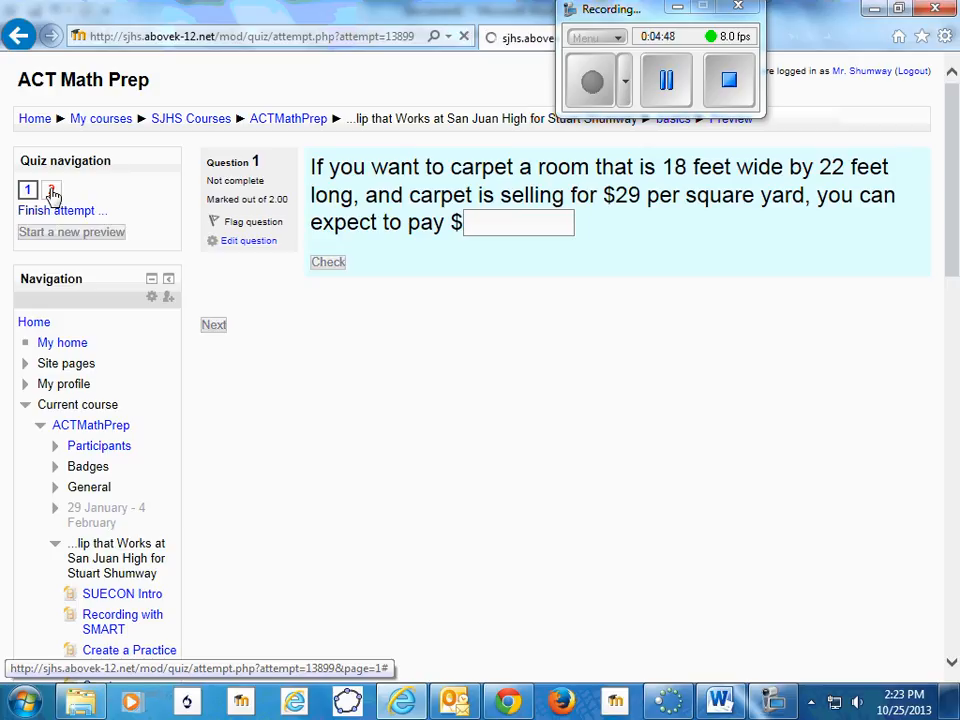